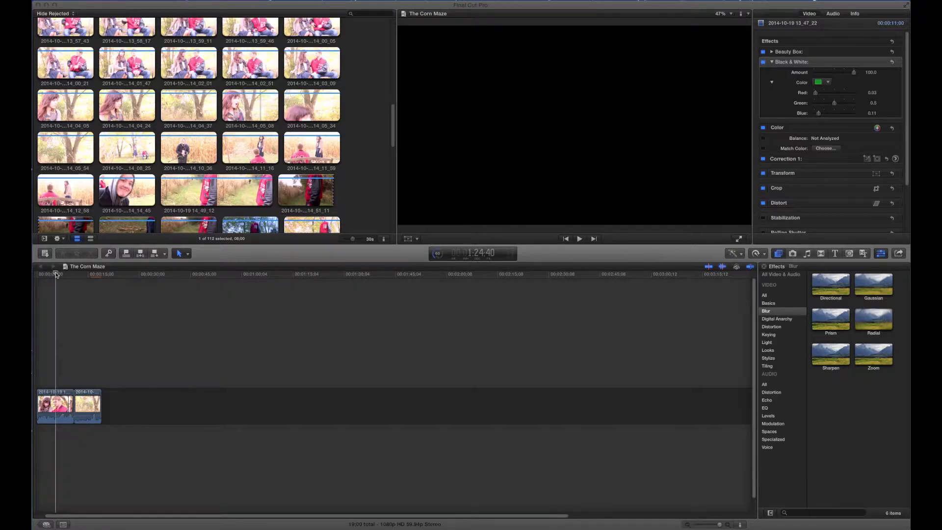
# Uncheck the Black & White and Beauty Box effects so the footage shows in its original colour.
pyautogui.click(55, 274)
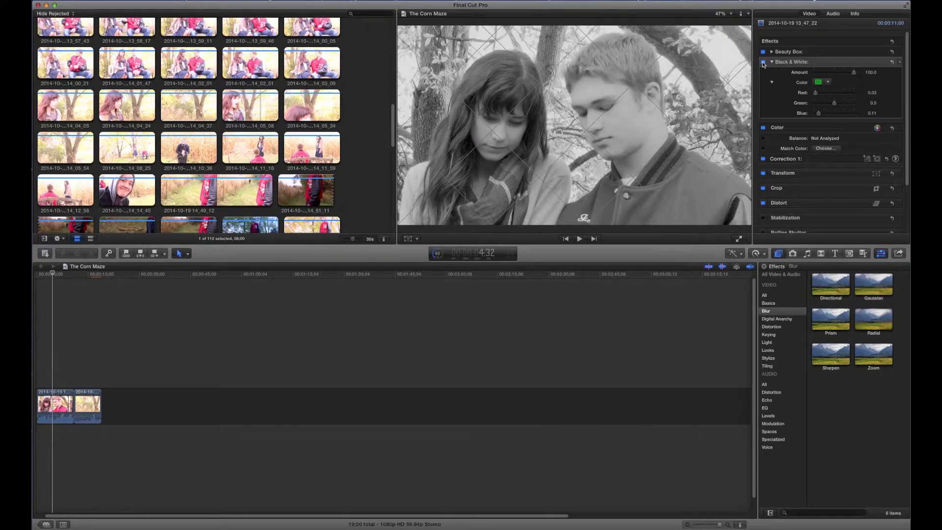
pyautogui.click(763, 63)
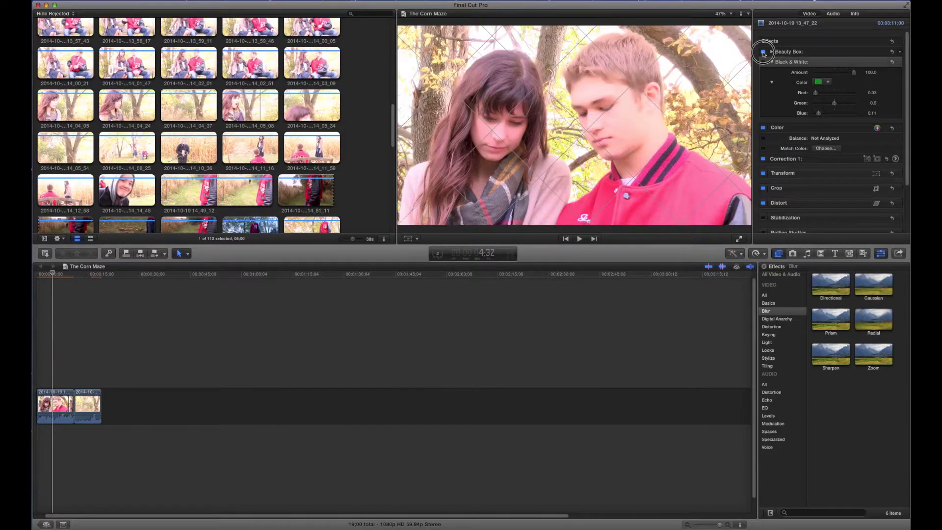
pyautogui.click(764, 52)
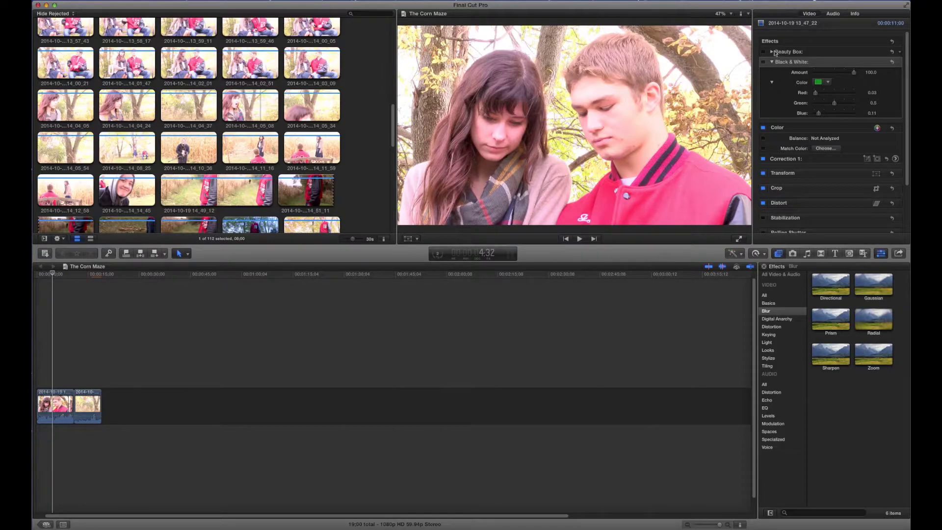
# Re-enable Beauty Box on the first timeline clip after browsing the Digital Anarchy effects, keeping Black & White off.
pyautogui.click(55, 406)
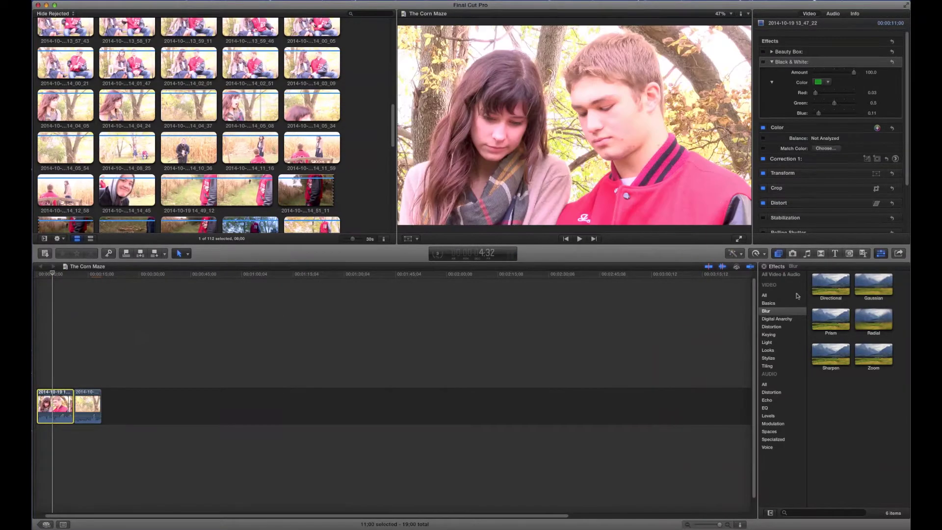
pyautogui.click(766, 296)
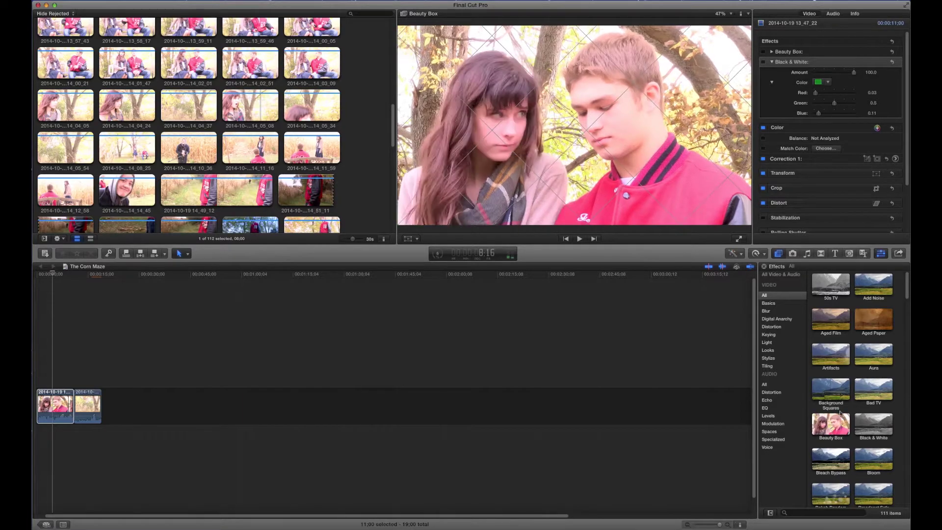
pyautogui.click(775, 320)
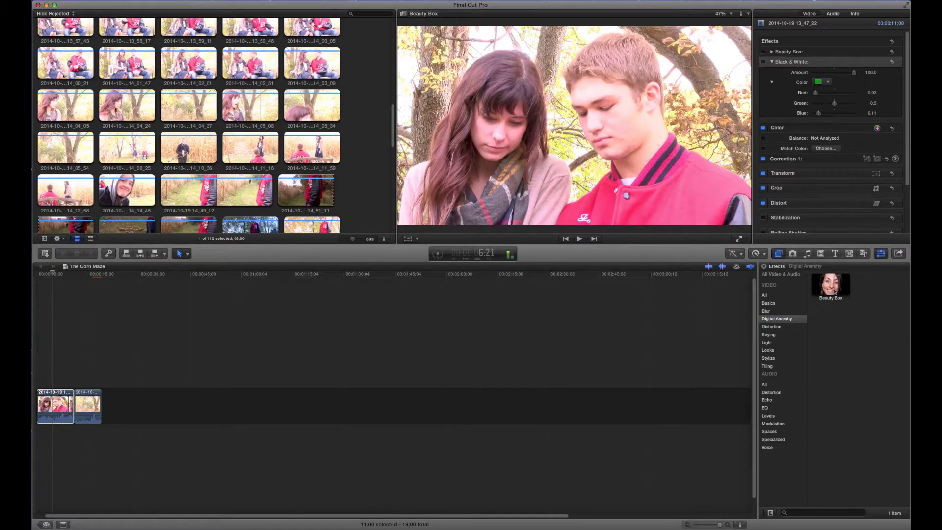
pyautogui.click(51, 412)
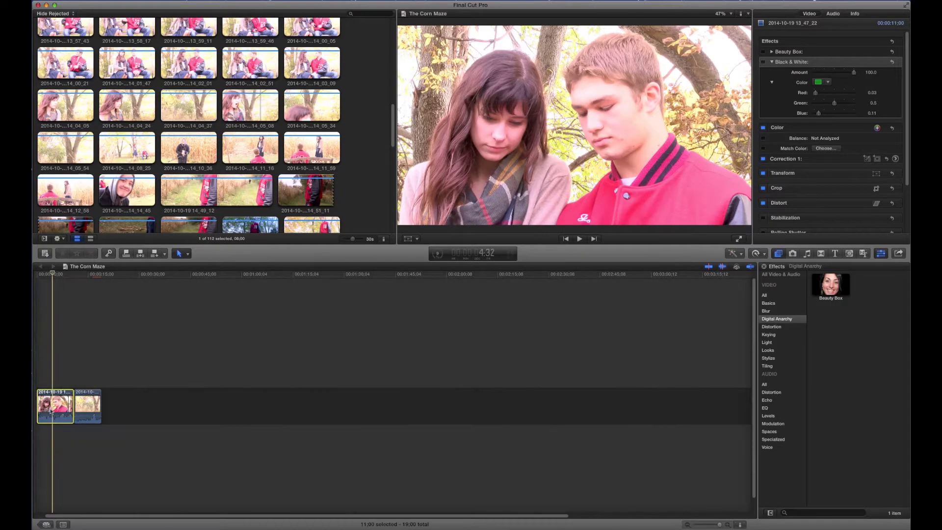
pyautogui.click(764, 52)
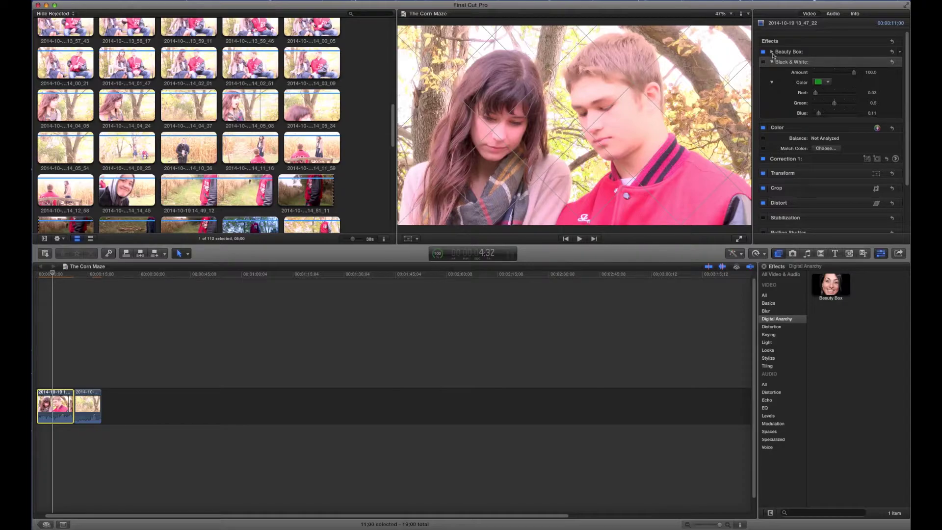
pyautogui.click(772, 52)
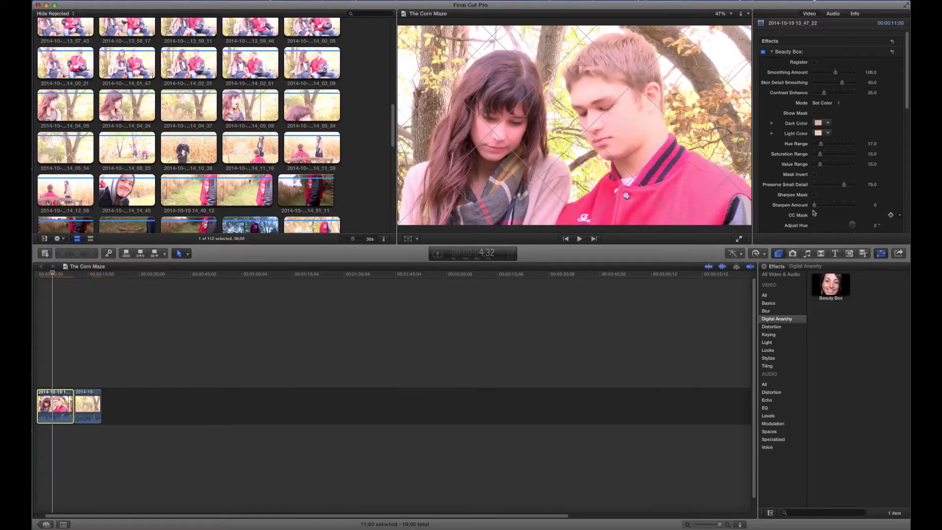
# Collapse the Beauty Box settings and look through the Stylize and Looks effect categories.
pyautogui.click(772, 53)
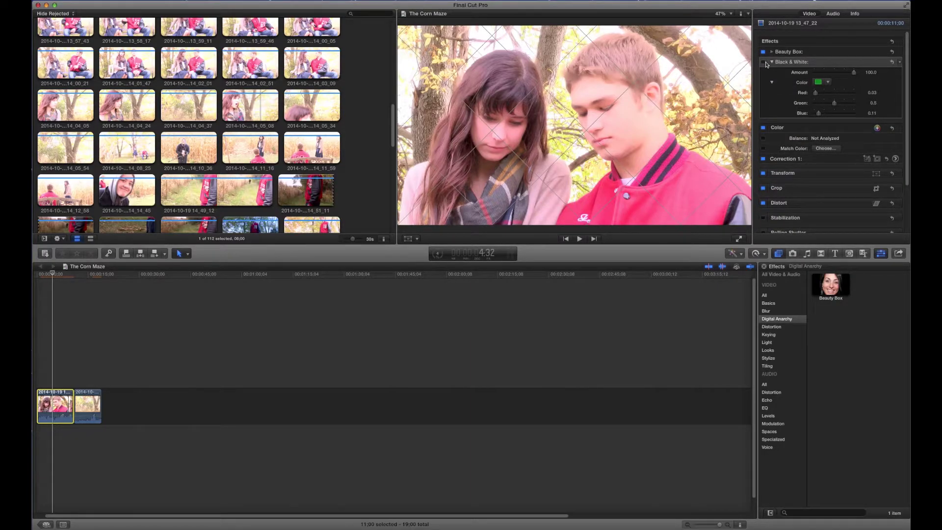
pyautogui.click(769, 359)
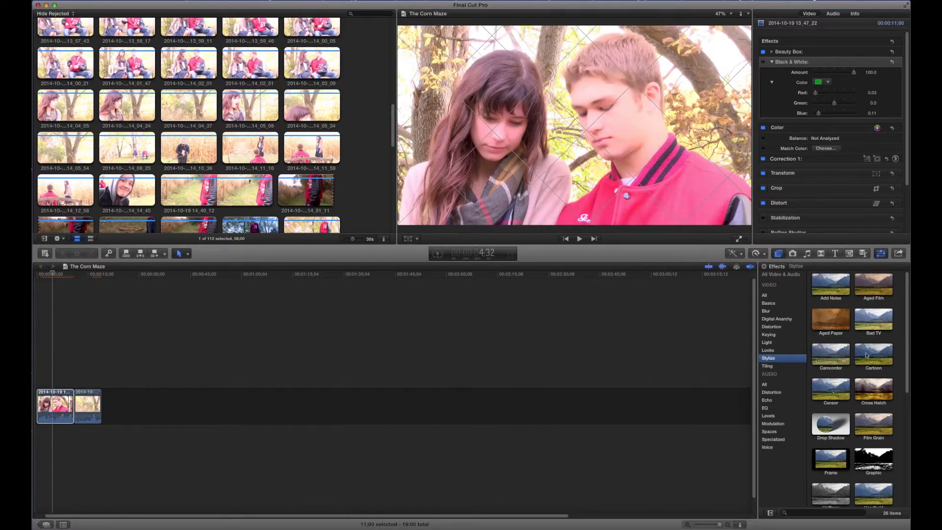
pyautogui.moveTo(908, 362)
pyautogui.mouseDown()
pyautogui.moveTo(905, 390)
pyautogui.moveTo(907, 367)
pyautogui.mouseUp()
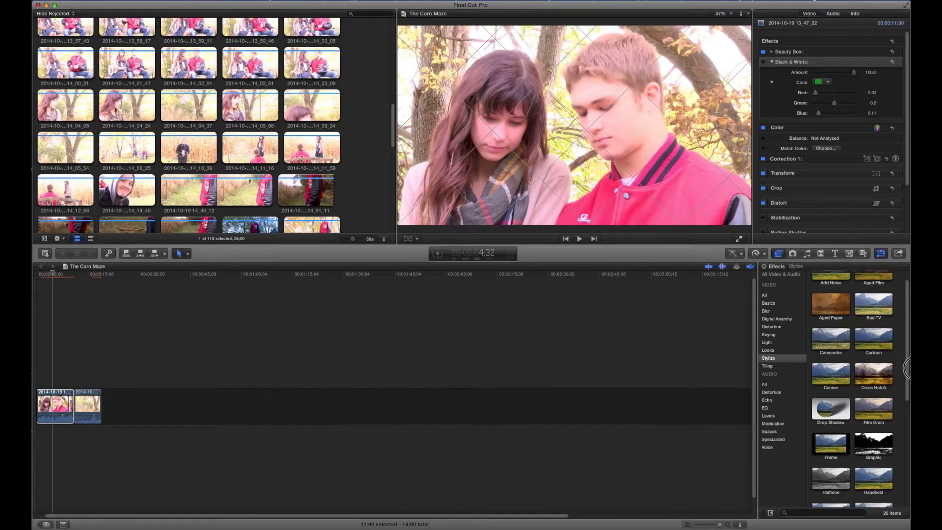
pyautogui.click(769, 351)
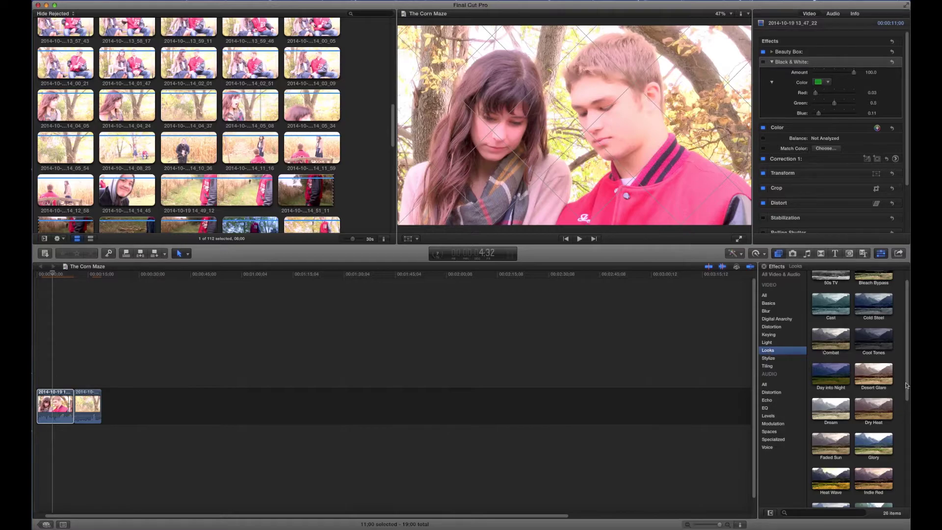
pyautogui.click(906, 429)
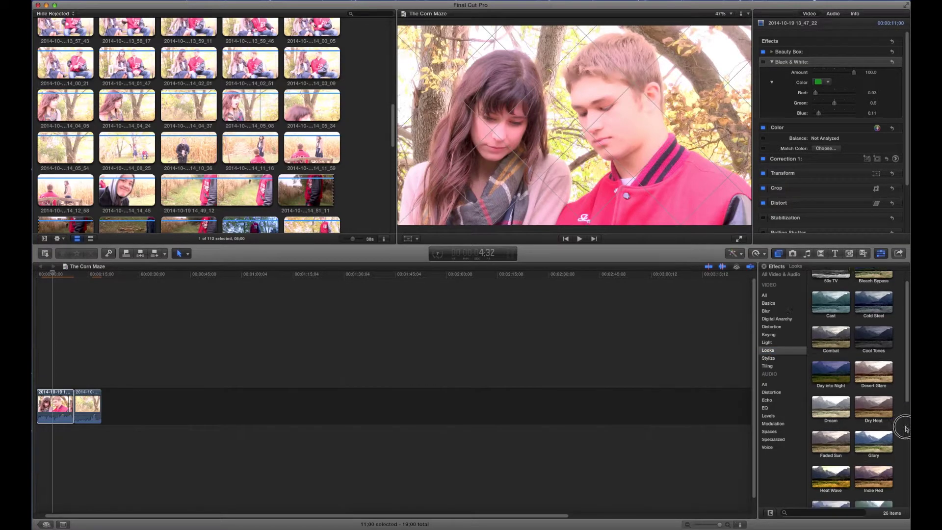
pyautogui.moveTo(906, 429); pyautogui.dragTo(908, 311)
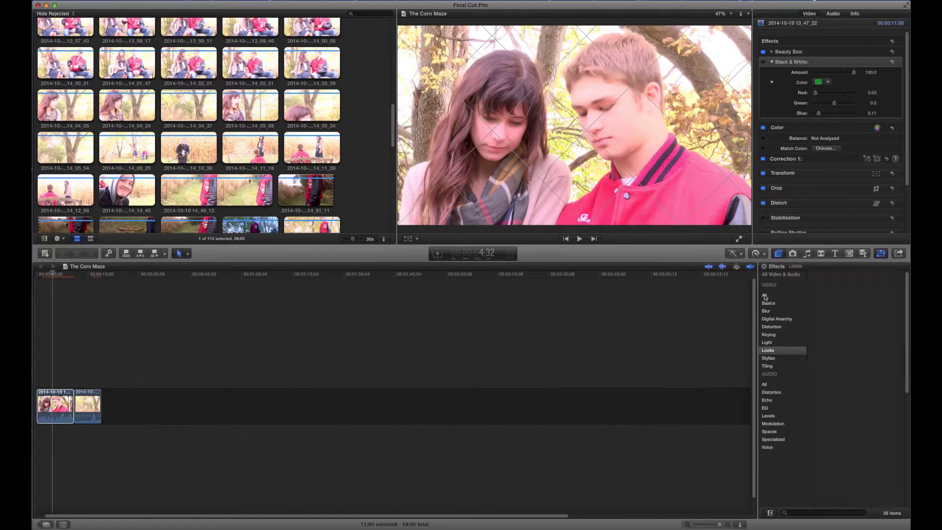
# Drag the Black & White effect from All effects onto the first clip and toggle it to compare with colour.
pyautogui.click(765, 296)
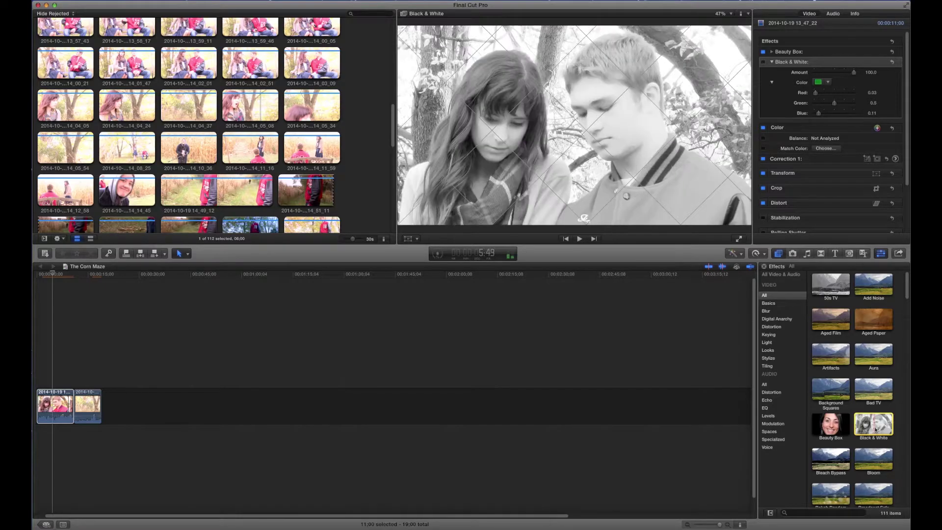
pyautogui.moveTo(876, 427); pyautogui.dragTo(55, 405)
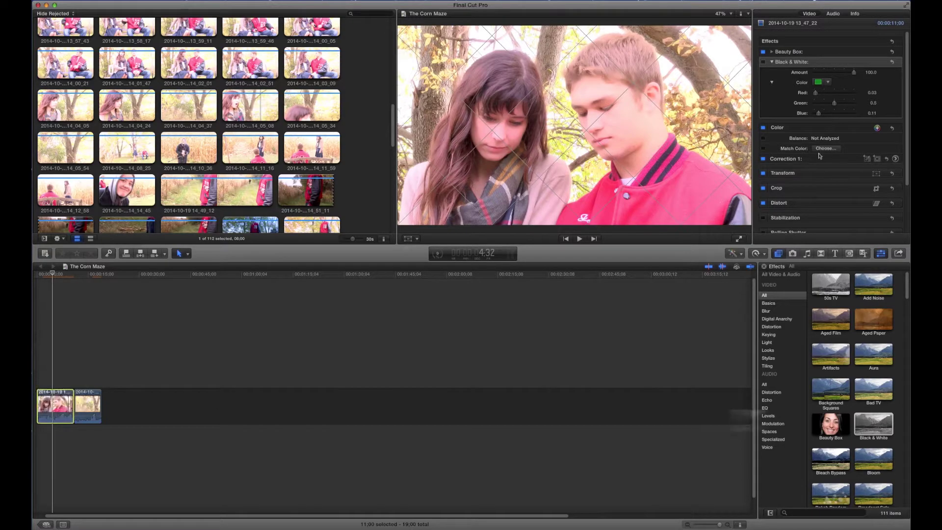
pyautogui.click(763, 64)
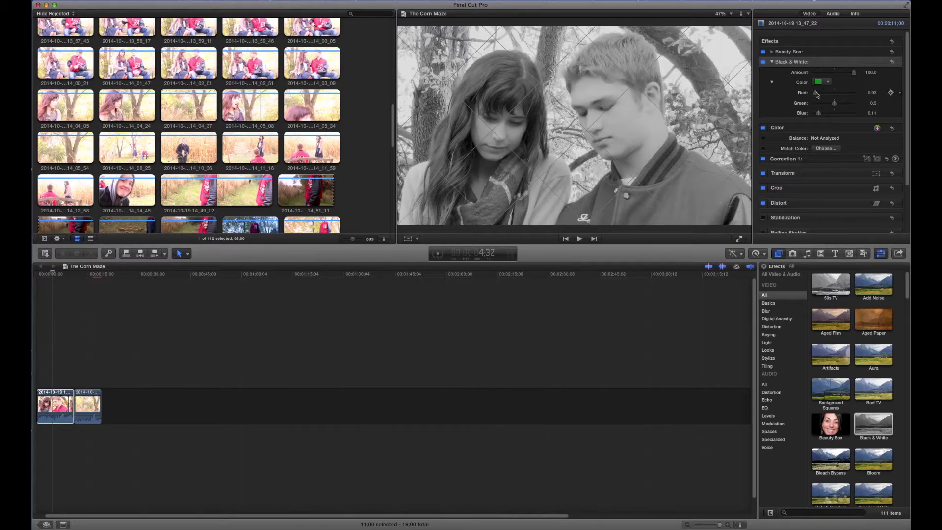
# Adjust the Black & White channel mix to Red 0.07, Green 0.34 and Blue 0.13.
pyautogui.moveTo(816, 94); pyautogui.dragTo(821, 115)
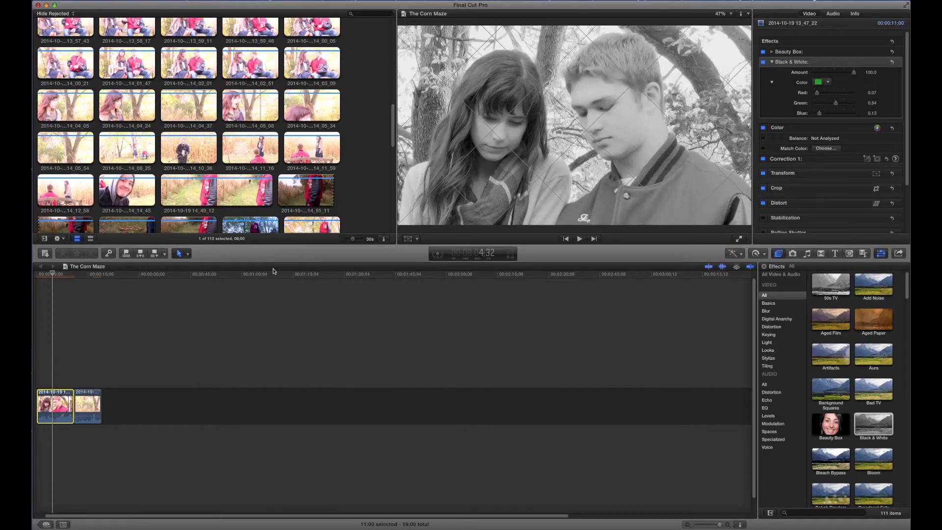
# Select the second clip, move the playhead onto it, and play it briefly to review it.
pyautogui.click(88, 405)
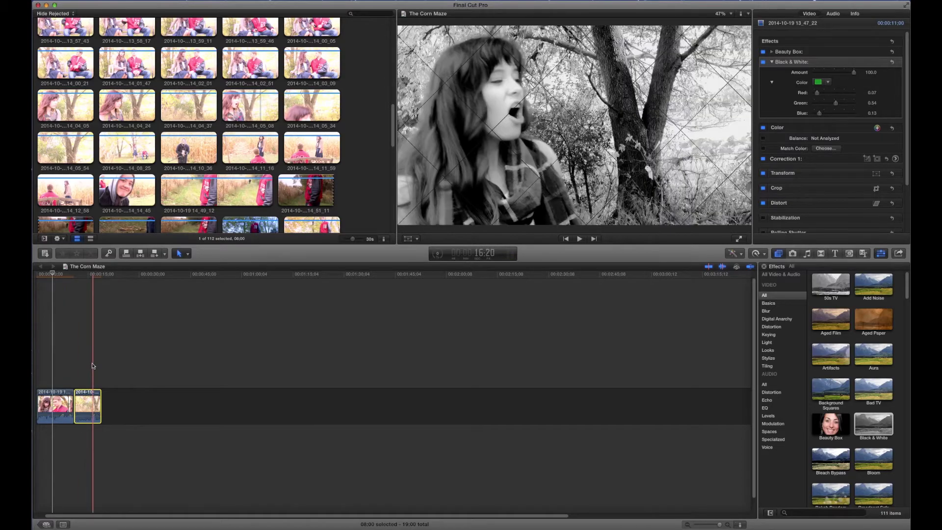
pyautogui.click(91, 366)
pyautogui.press('space')
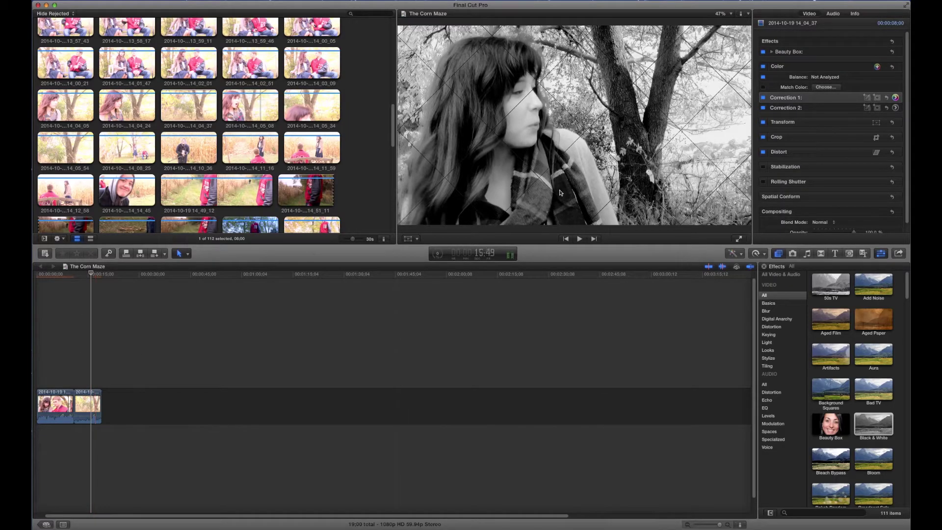
pyautogui.press('space')
# In Correction 1's Saturation pane, raise Global to preview colour, then drop it back to -100%.
pyautogui.click(896, 98)
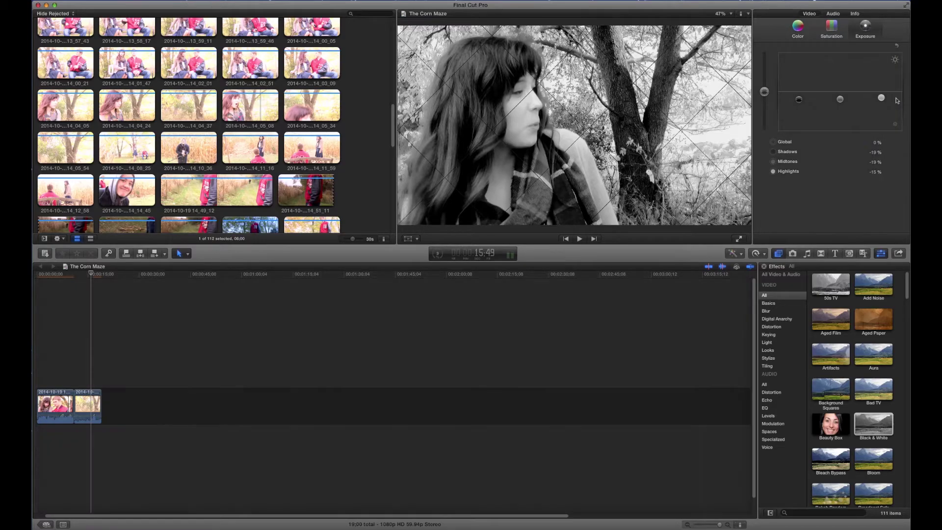
pyautogui.click(832, 29)
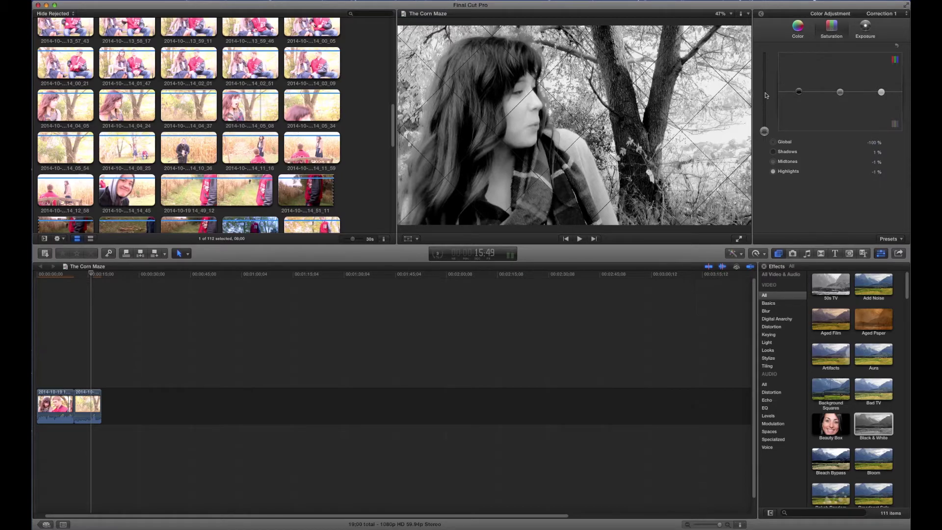
pyautogui.click(766, 130)
pyautogui.moveTo(767, 129); pyautogui.dragTo(768, 95)
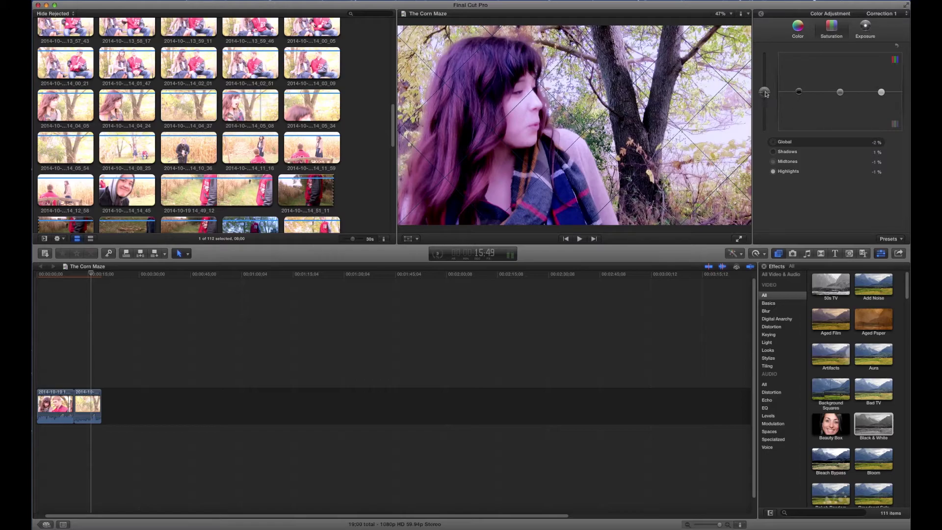
pyautogui.moveTo(765, 93); pyautogui.dragTo(768, 137)
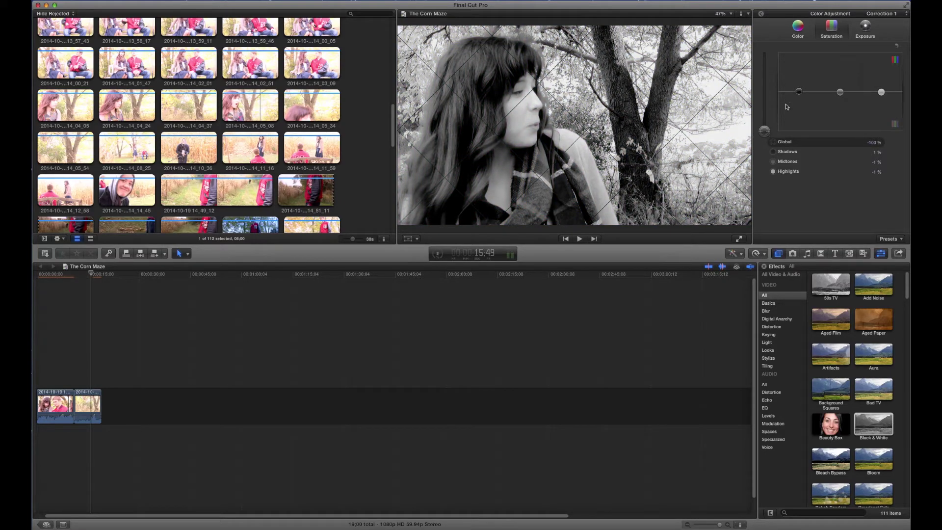
# In Correction 1's Exposure pane, nudge the shadows and highlights pucks, ending with Highlights at 0%.
pyautogui.click(867, 29)
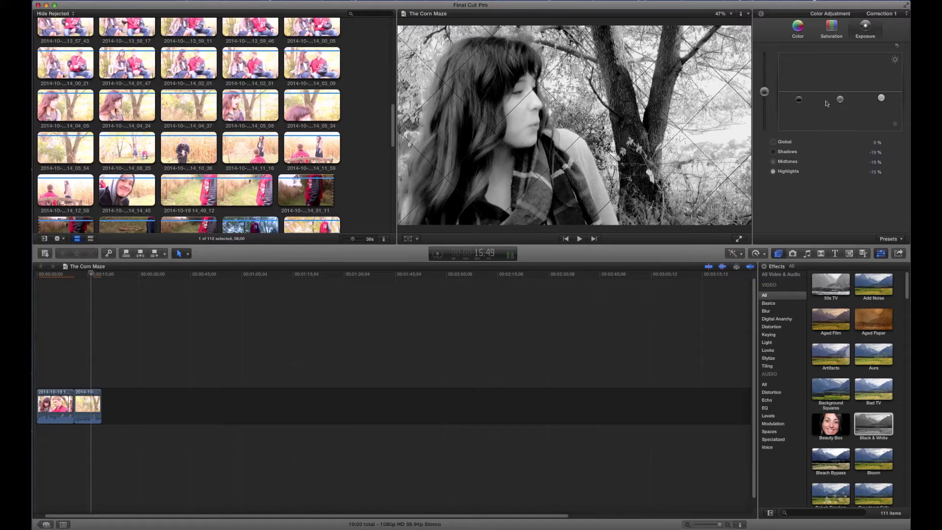
pyautogui.moveTo(800, 102); pyautogui.dragTo(801, 100)
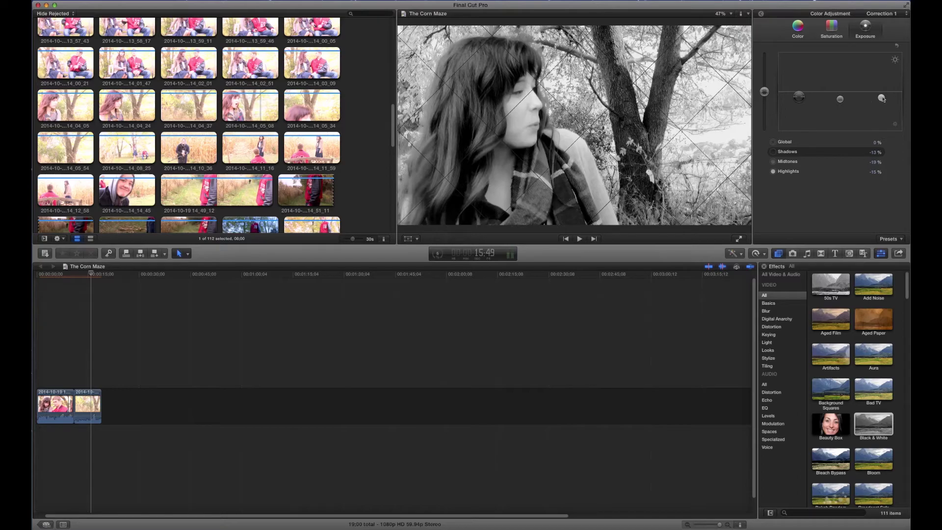
pyautogui.moveTo(882, 98); pyautogui.dragTo(883, 87)
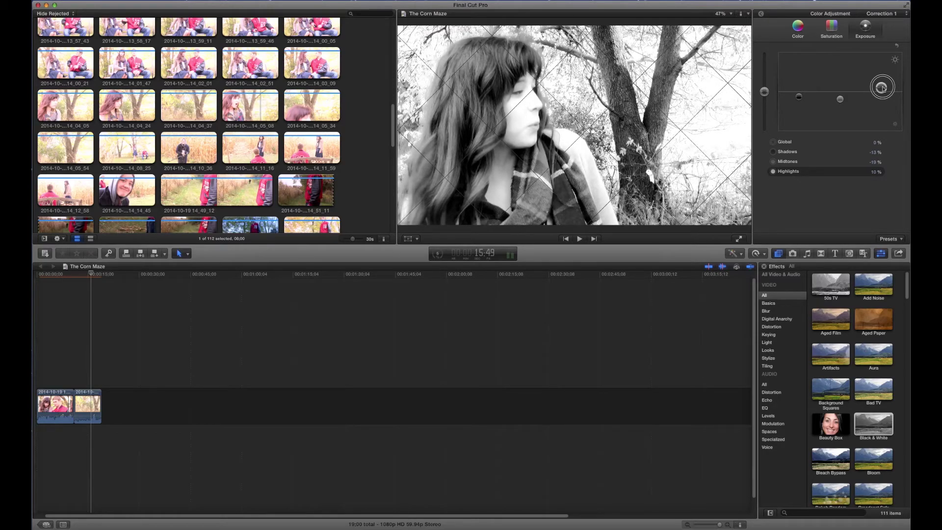
pyautogui.moveTo(882, 88); pyautogui.dragTo(882, 91)
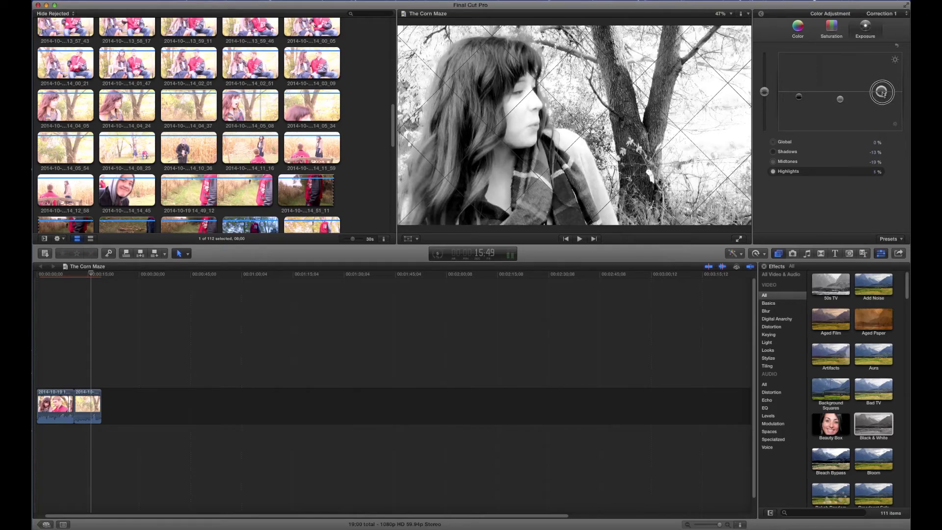
pyautogui.moveTo(882, 93); pyautogui.dragTo(884, 96)
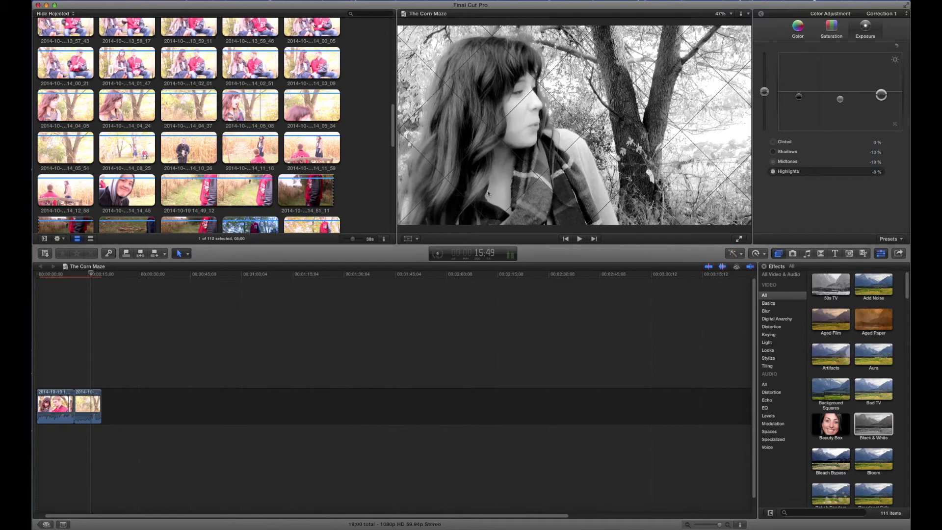
pyautogui.click(55, 345)
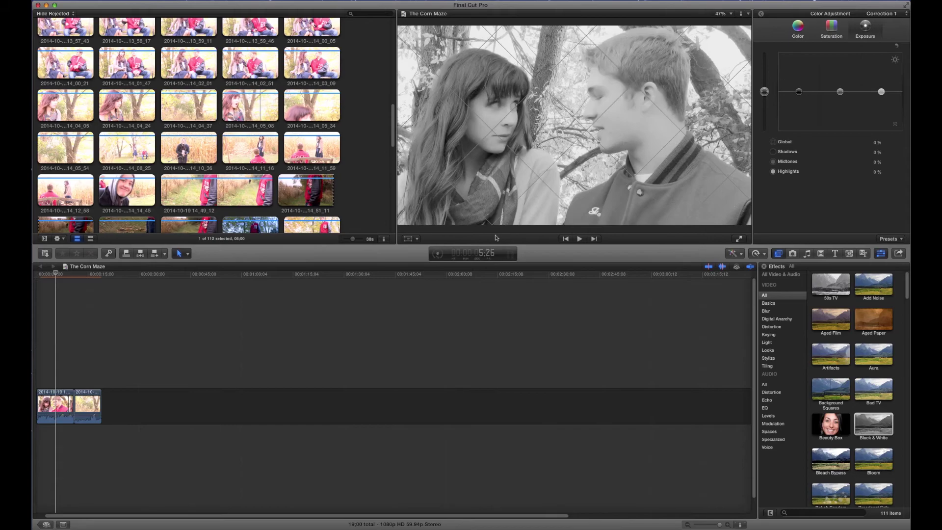
pyautogui.click(89, 329)
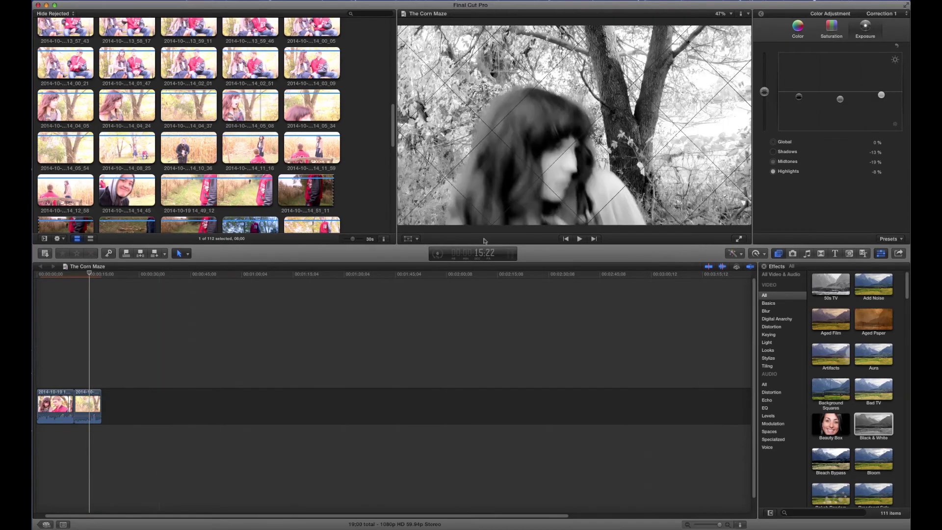
pyautogui.click(90, 273)
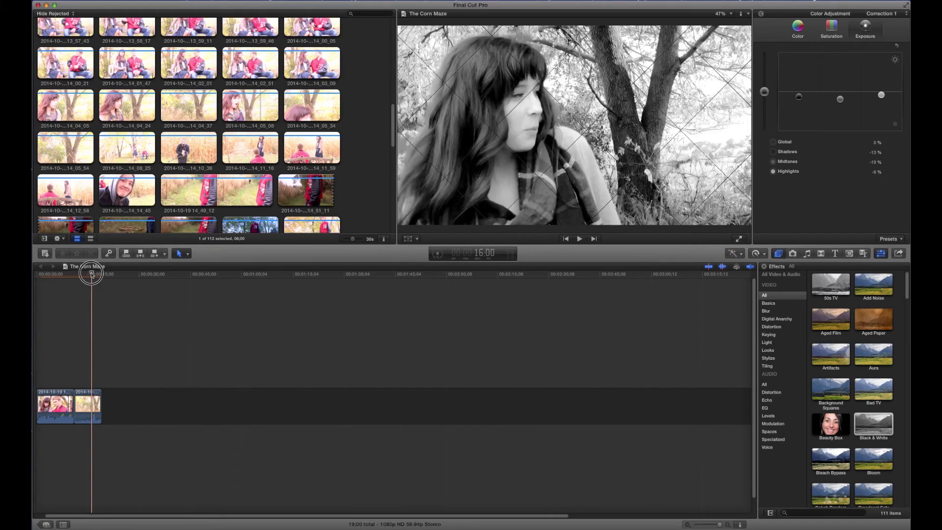
pyautogui.click(92, 274)
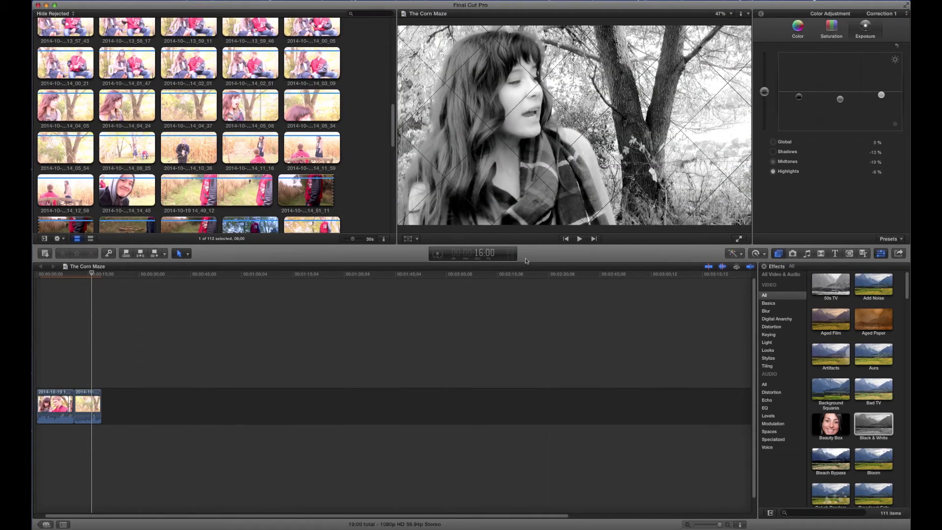
pyautogui.click(407, 8)
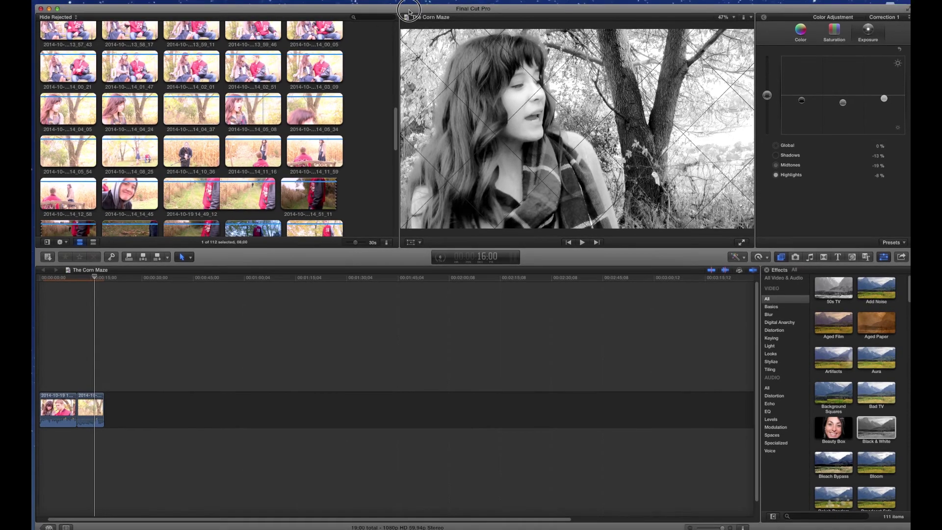